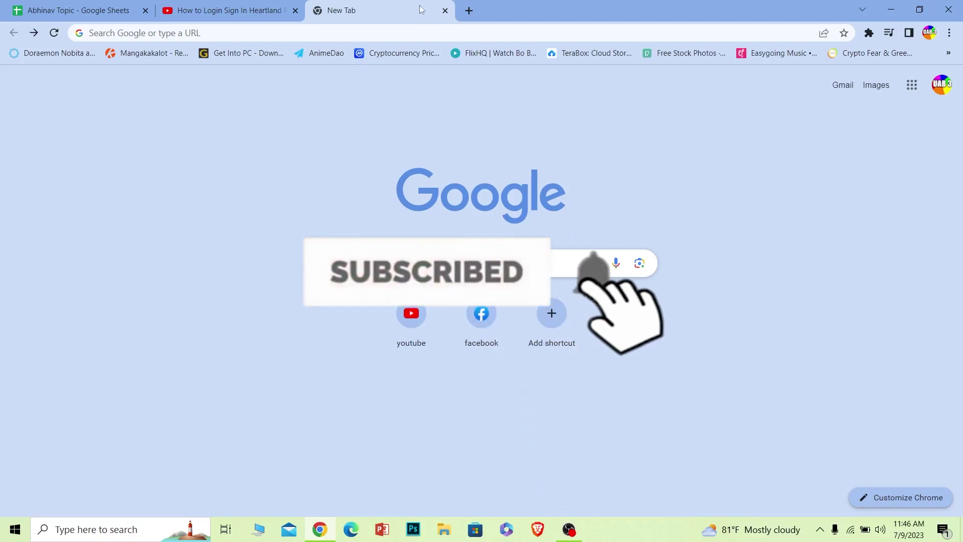
- Search Google for 'heartlandpayroll account login' and choose the heartland.us result
click(422, 31)
text(heartlandpayroll account login)
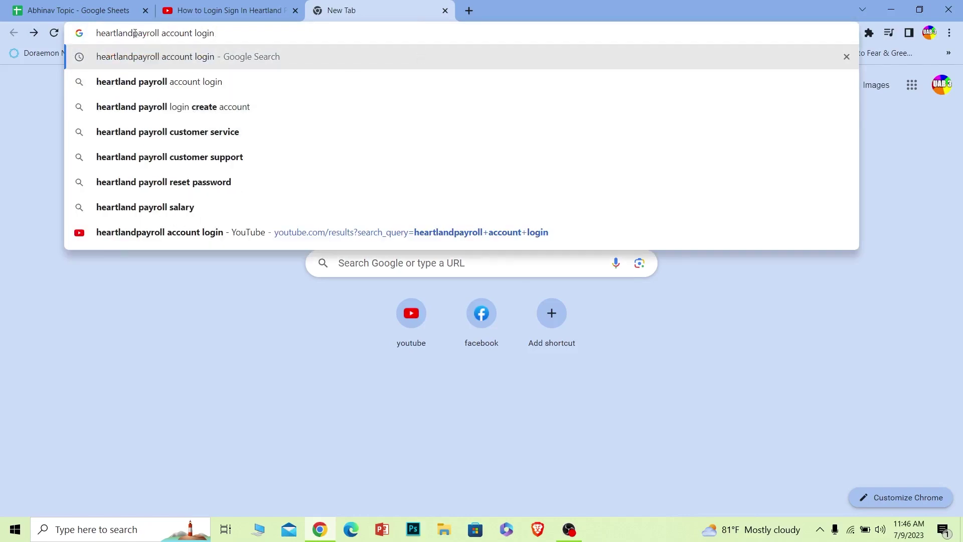
key(Return)
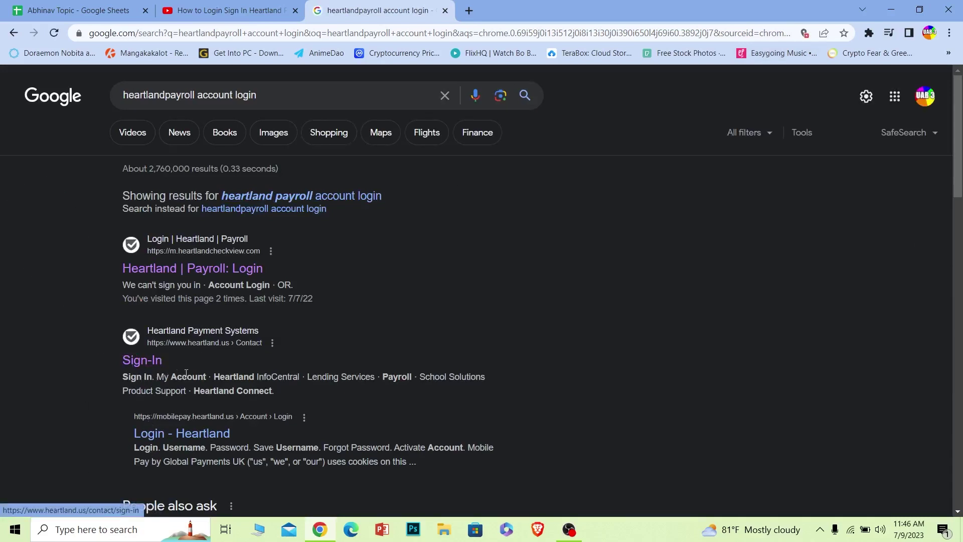
click(145, 366)
- Open the heartland.us 'Sign-In' result to load the My Account and Heartland Connect options
click(145, 364)
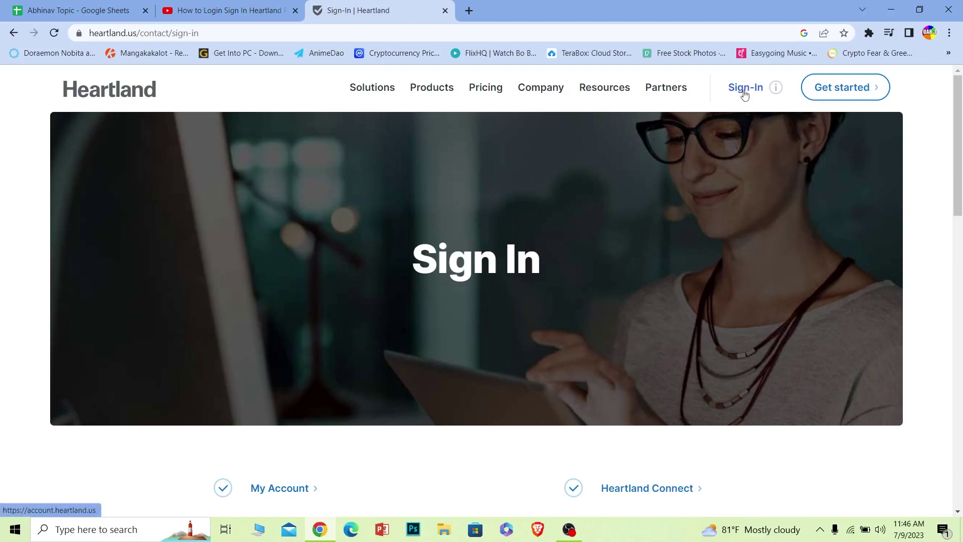
- Open the My Account login, enter the email with a stray character removed, then the password
click(744, 92)
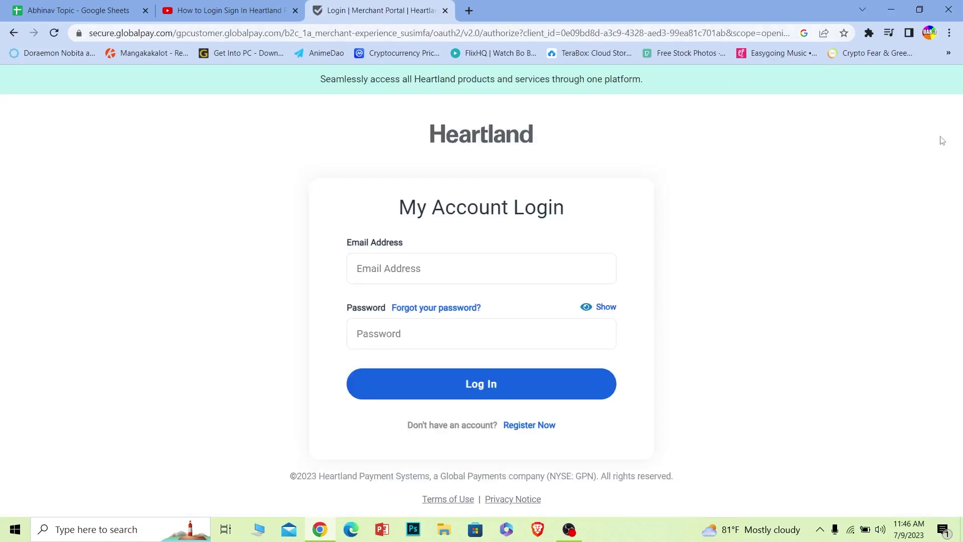
click(423, 263)
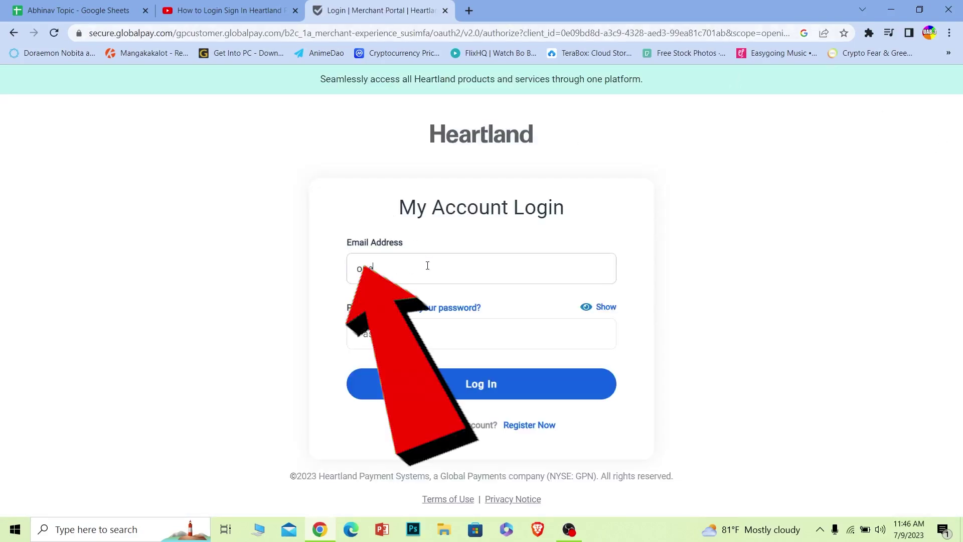
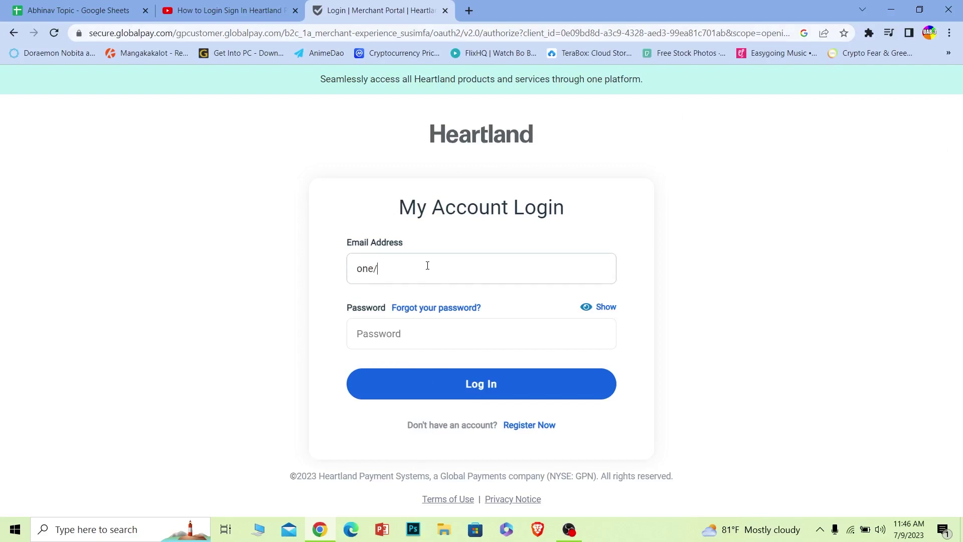
click(406, 339)
text(••••)
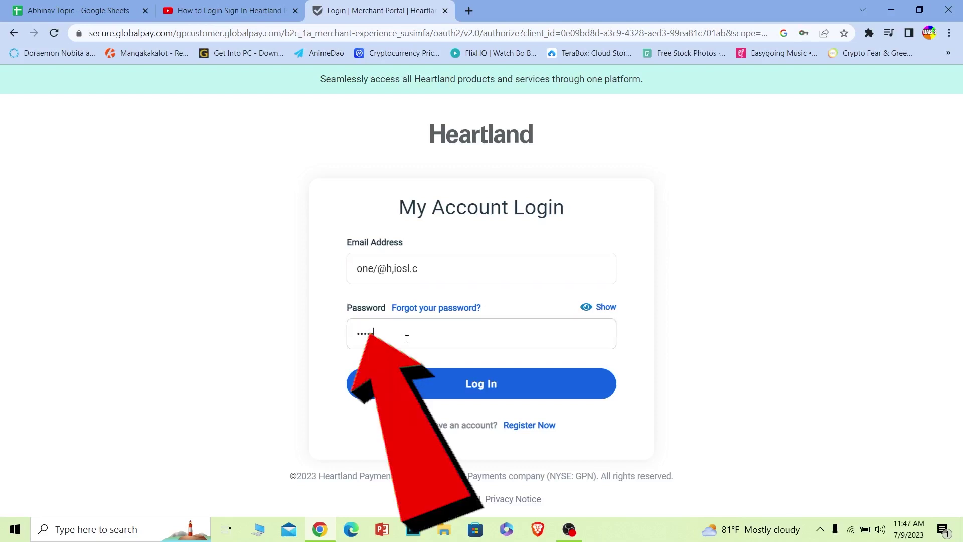
text(••••••••)
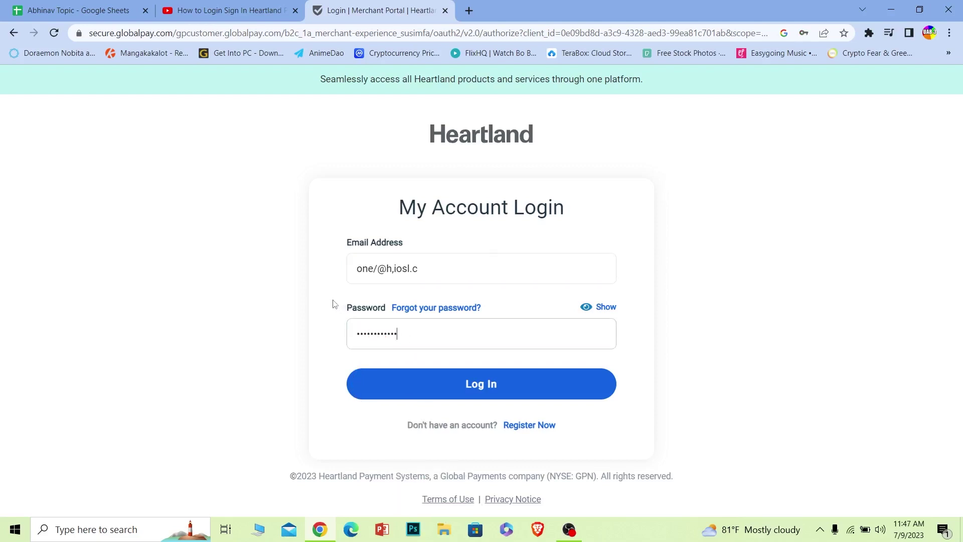